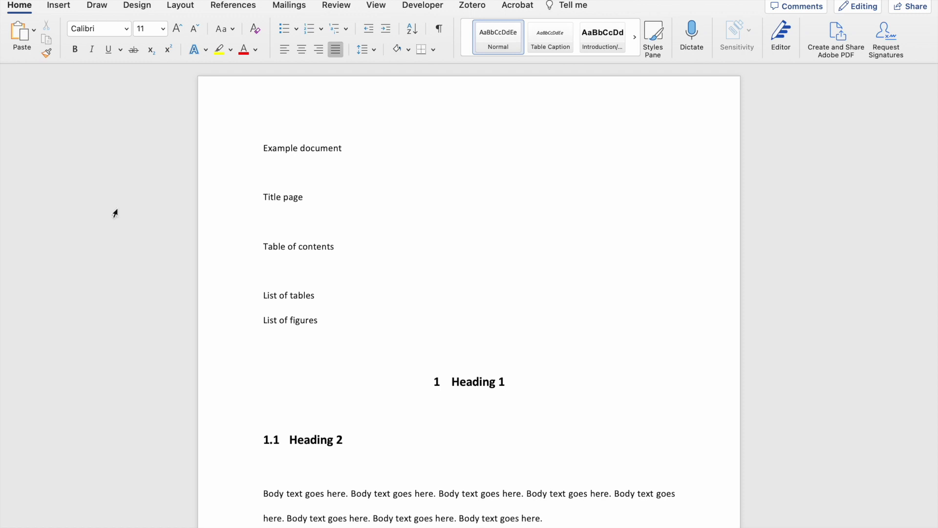
Start adding page numbers, trying the header position before placing them at the bottom of the page (footer)
left_click(61, 8)
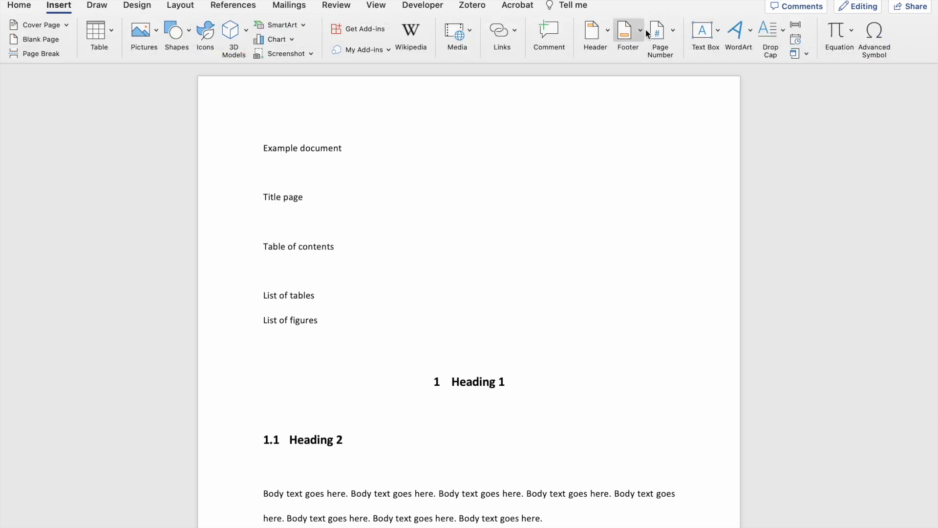
left_click(669, 32)
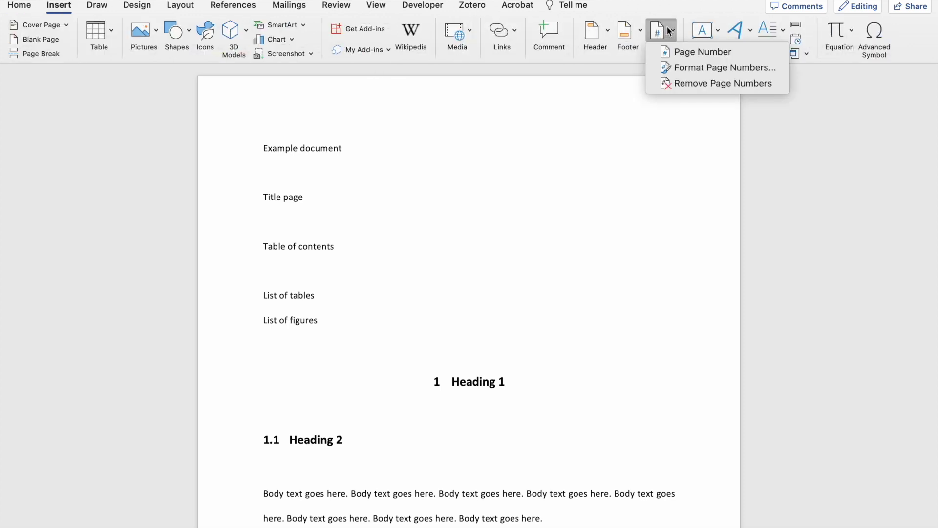
left_click(685, 51)
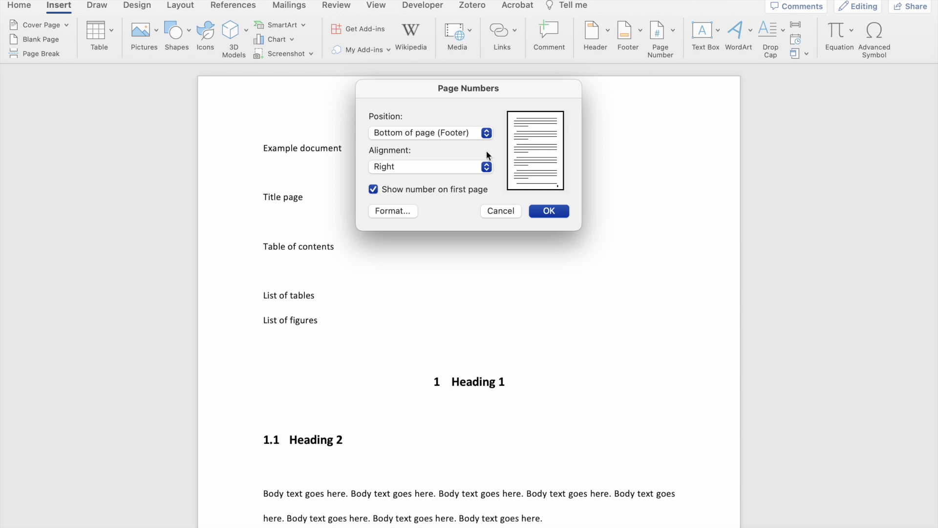
left_click(486, 132)
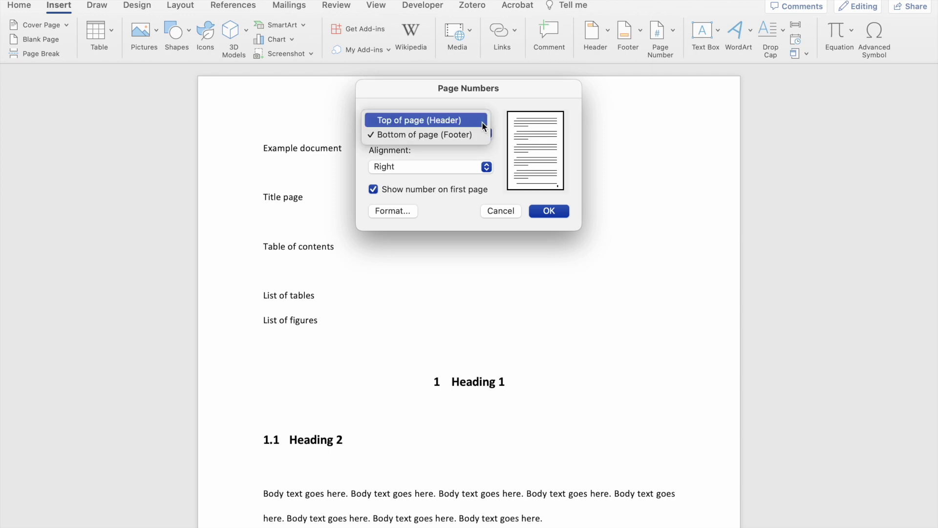
left_click(483, 126)
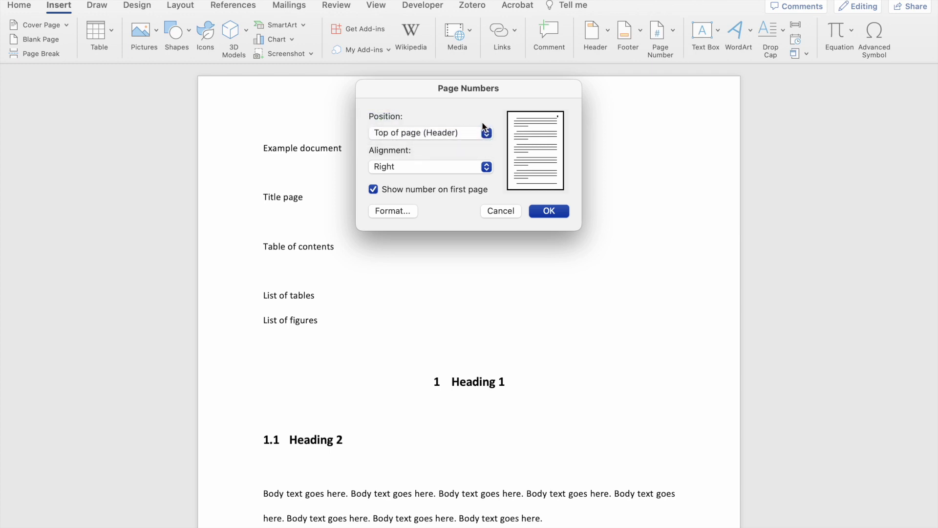
left_click(486, 135)
left_click(474, 149)
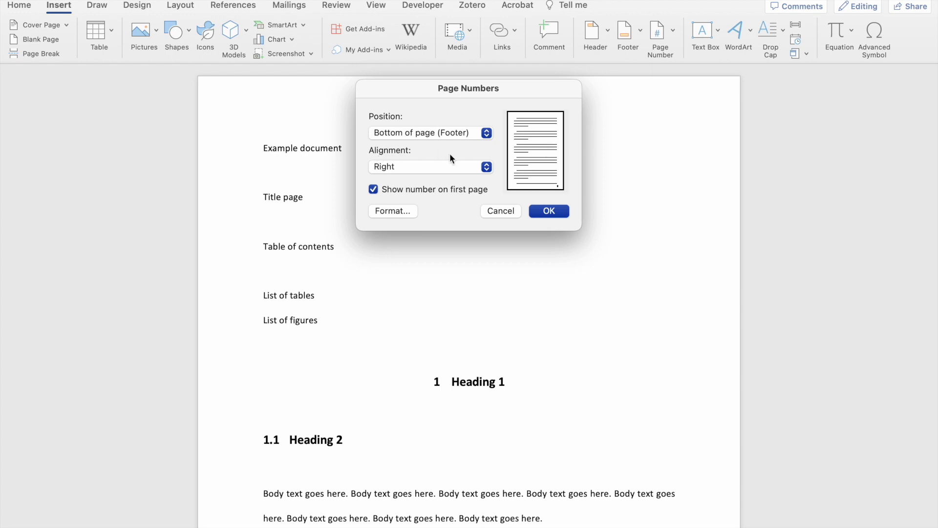
Preview the centre, inside and outside alignments for the page numbers, ending on right alignment
left_click(486, 167)
left_click(435, 166)
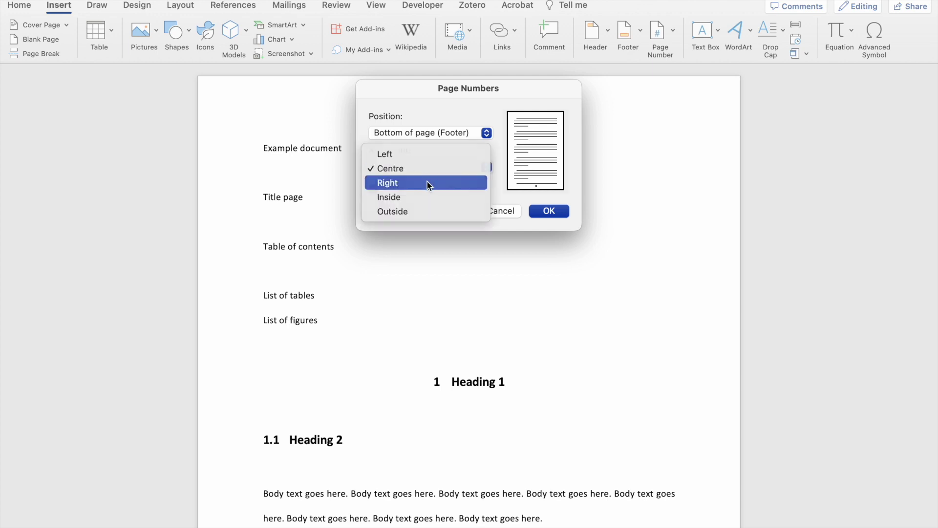
left_click(427, 183)
left_click(424, 169)
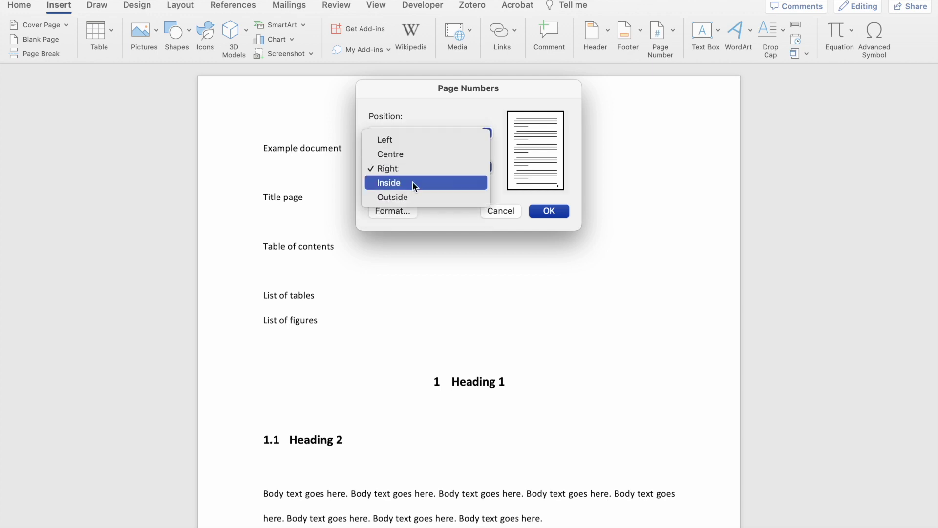
left_click(412, 183)
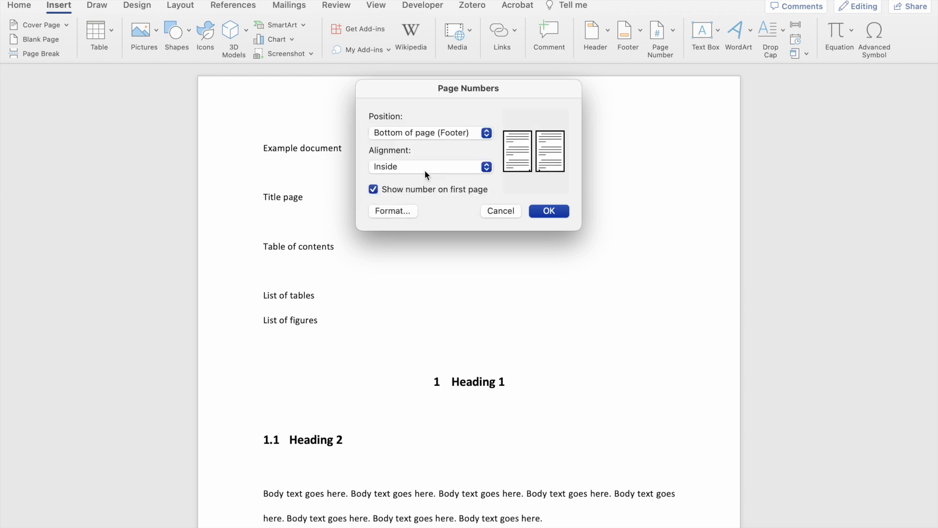
left_click(426, 168)
left_click(426, 181)
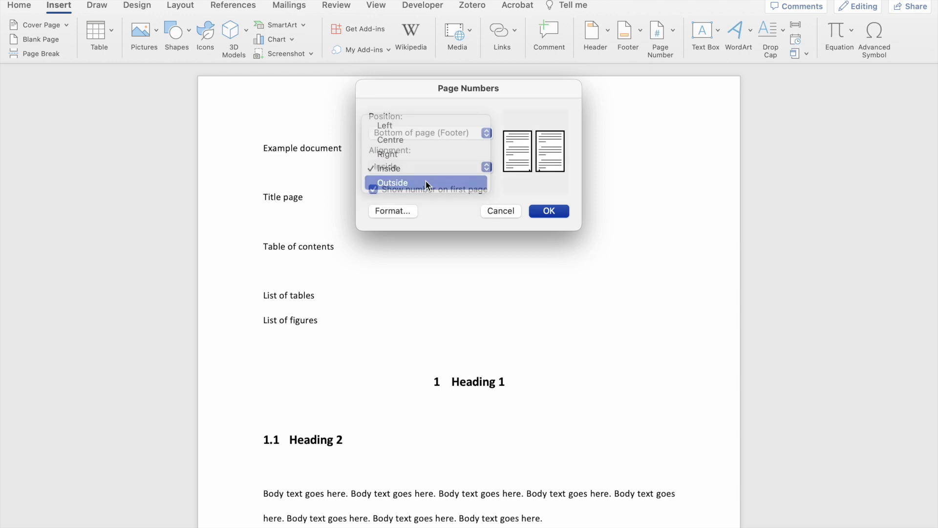
left_click(486, 166)
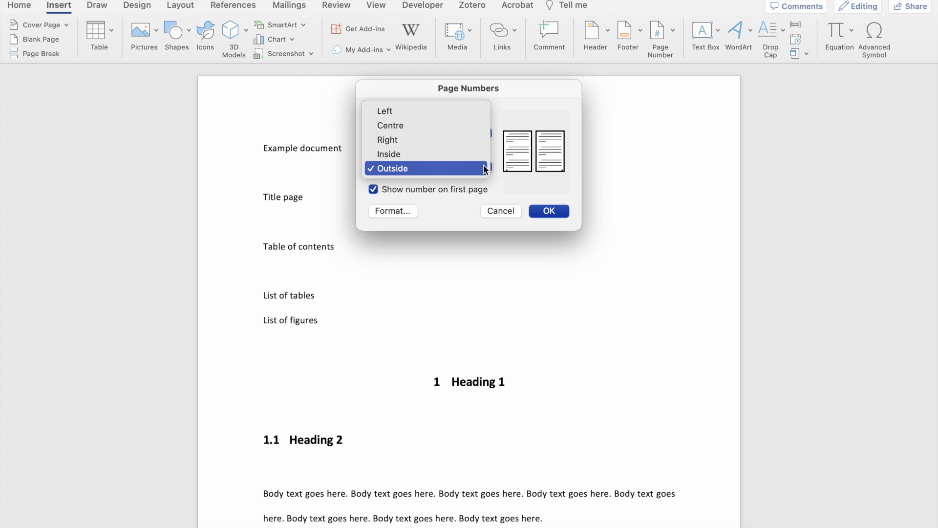
left_click(462, 141)
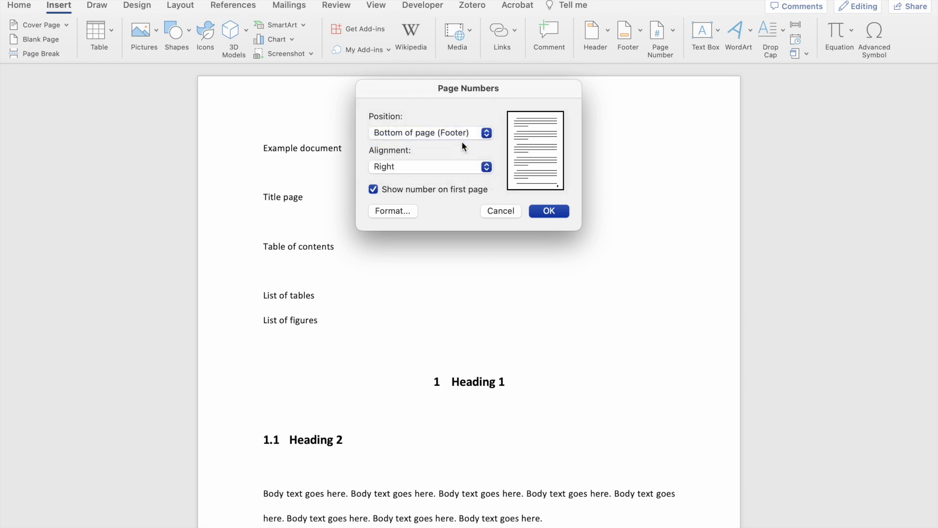
Turn off the page number on the first page and open the page number format settings
left_click(373, 192)
left_click(395, 211)
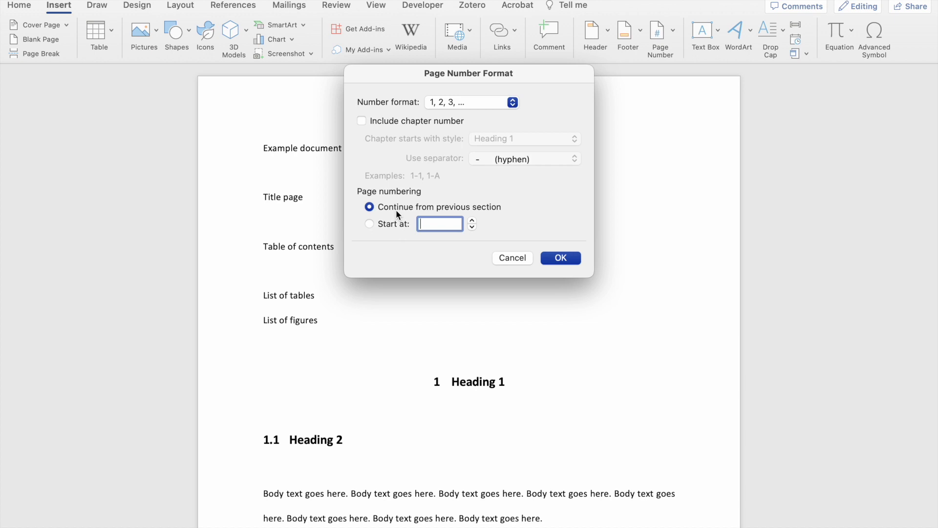
Review the available number formats, keeping 1, 2, 3, and try including the chapter number before excluding it again
left_click(385, 80)
left_click_drag(385, 79, 389, 91)
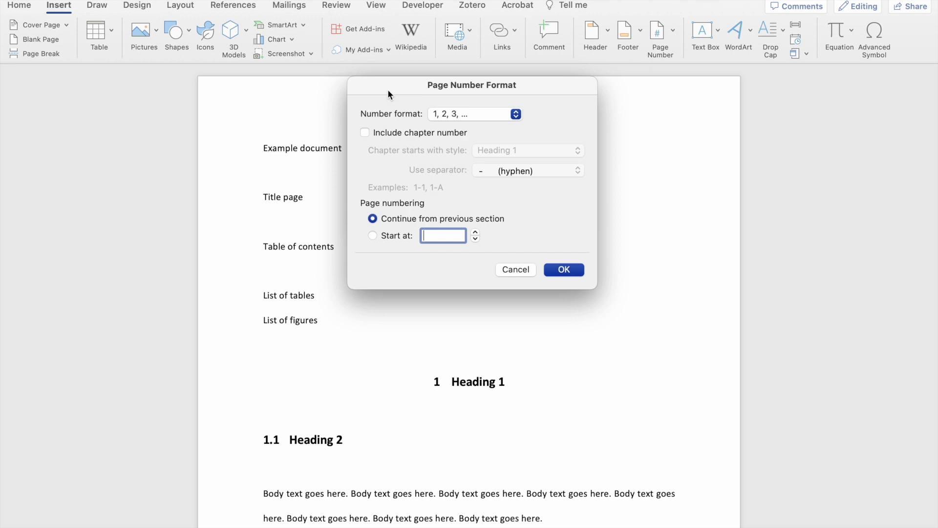
left_click(516, 115)
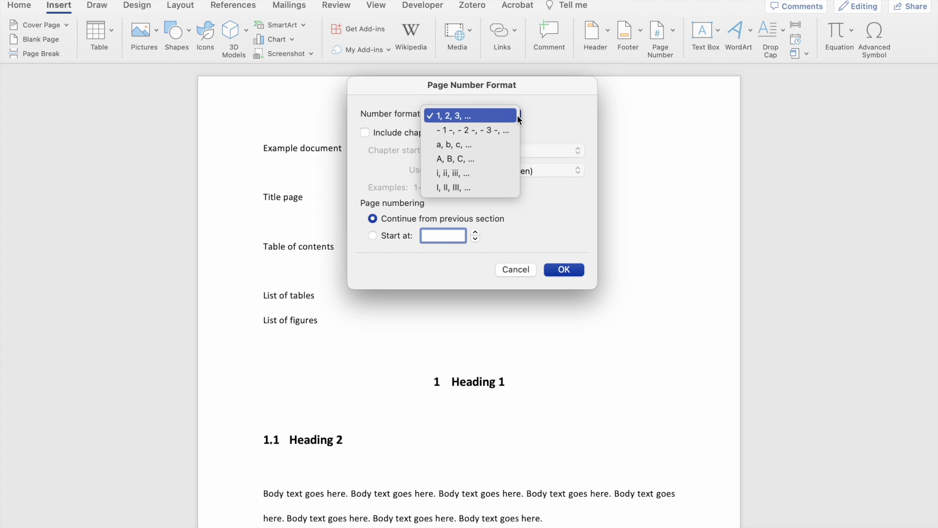
left_click(543, 114)
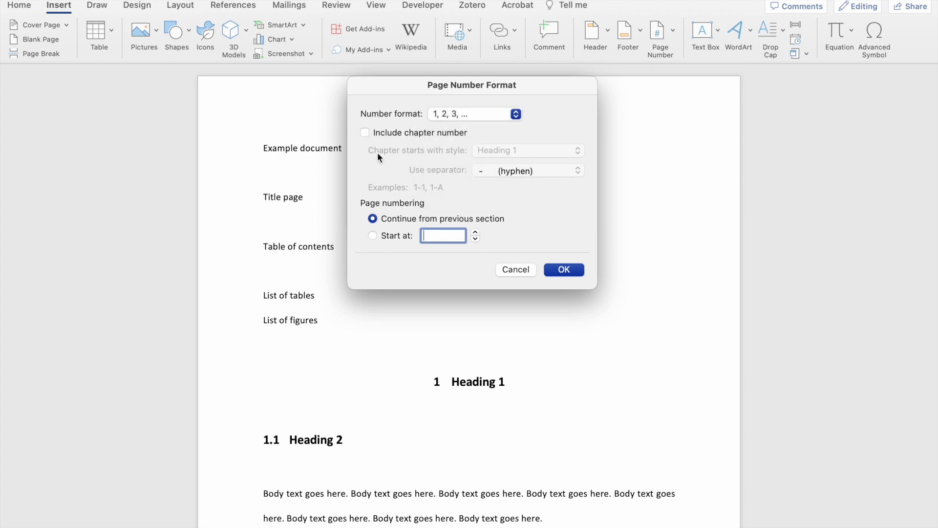
left_click(365, 131)
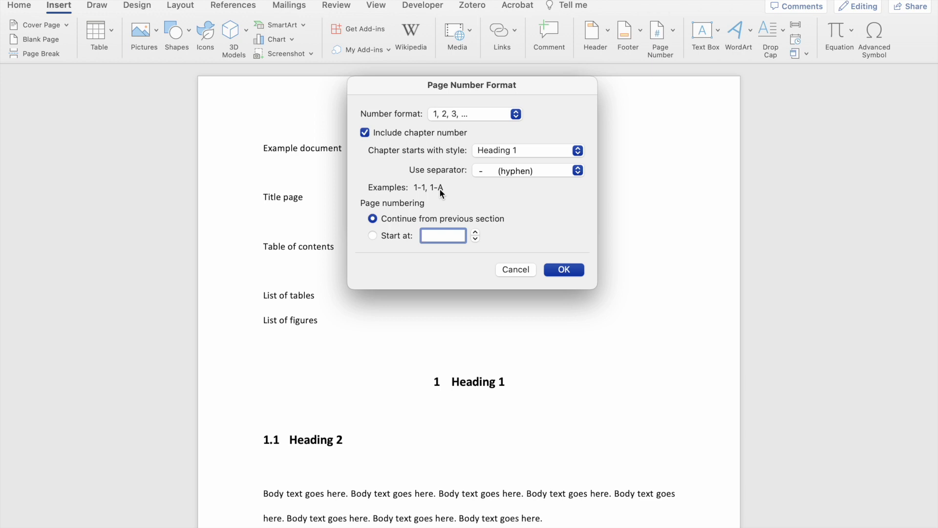
left_click(364, 132)
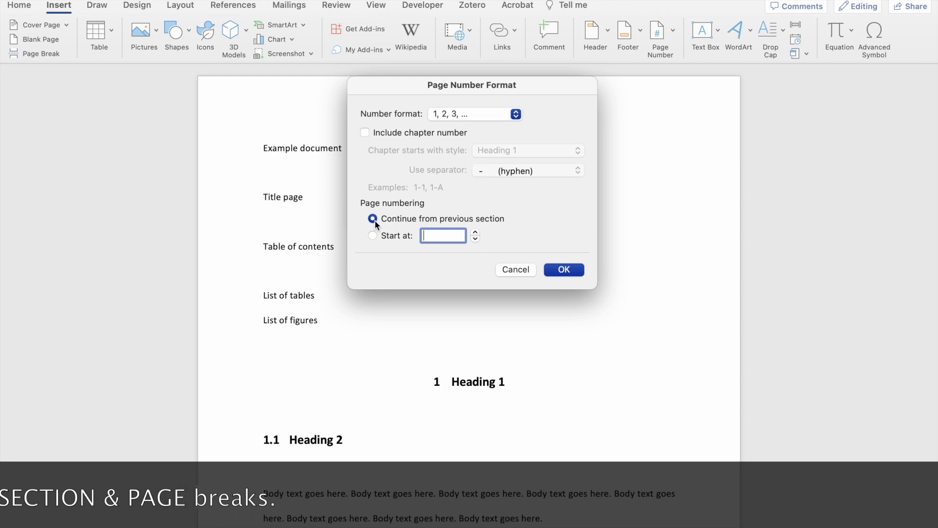
Set the page numbering to start at 1 and apply the page numbers to the document
left_click(374, 236)
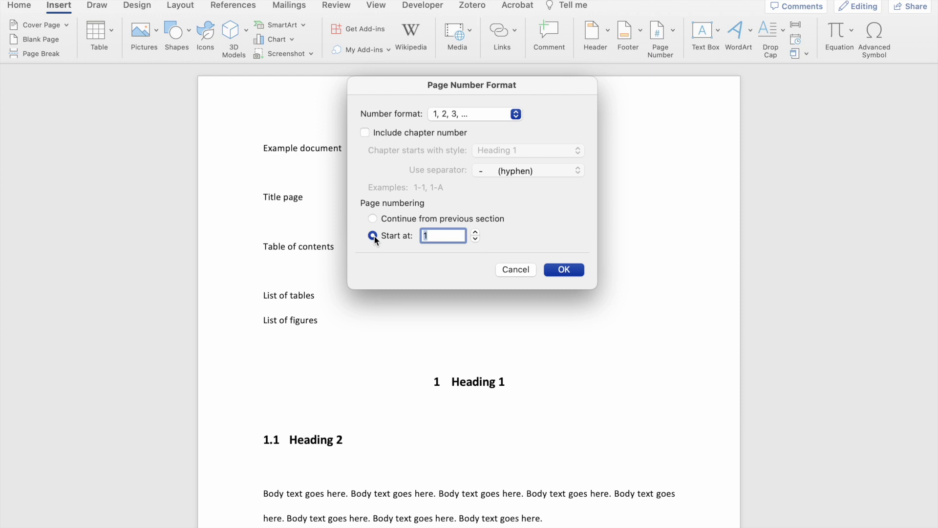
left_click(475, 232)
left_click(476, 232)
left_click(476, 232)
left_click(475, 239)
left_click(475, 239)
left_click(475, 239)
left_click(562, 269)
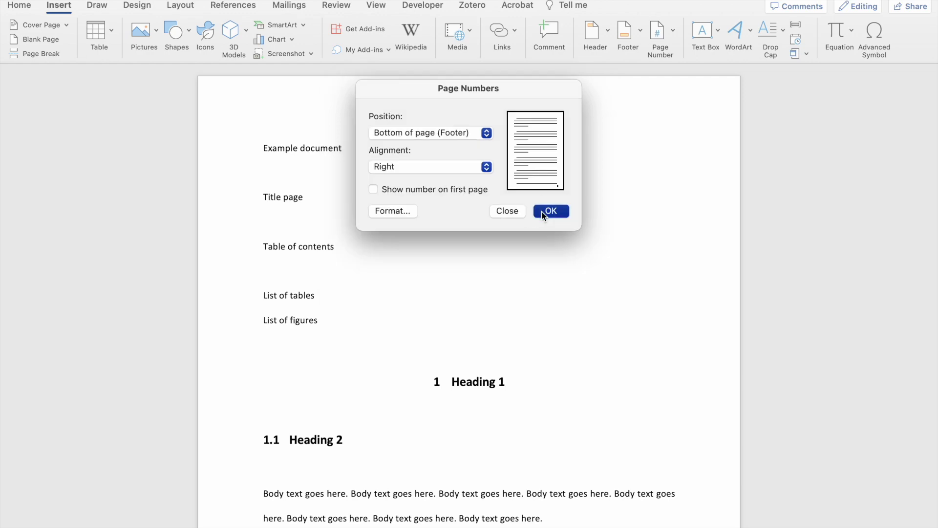
left_click(549, 210)
Check the footer page numbers on all pages of the document, including the first page
scroll(676, 294, "up", 15)
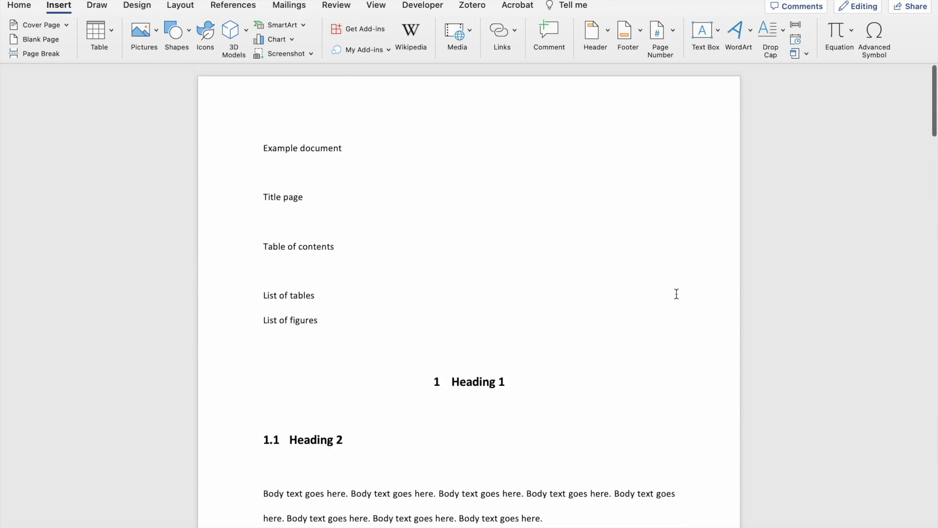
scroll(852, 450, "down", 5)
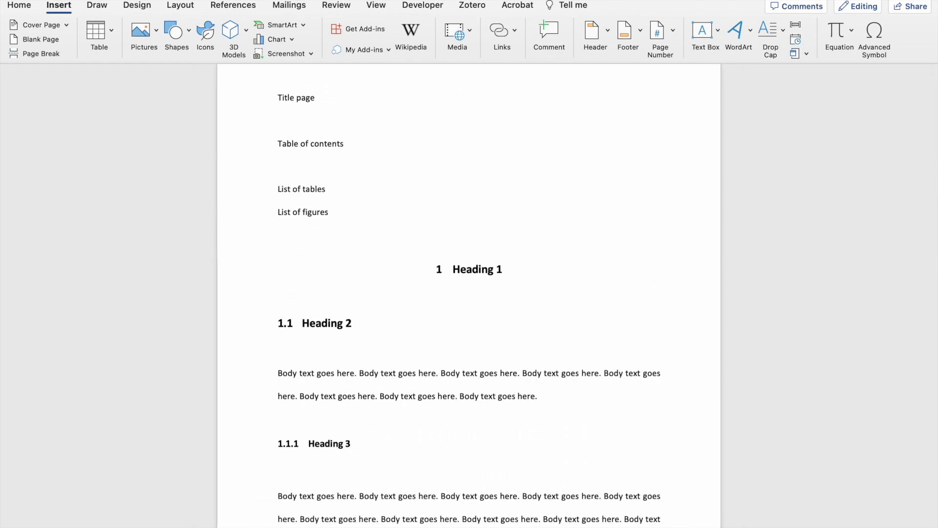
scroll(253, 423, "down", 4)
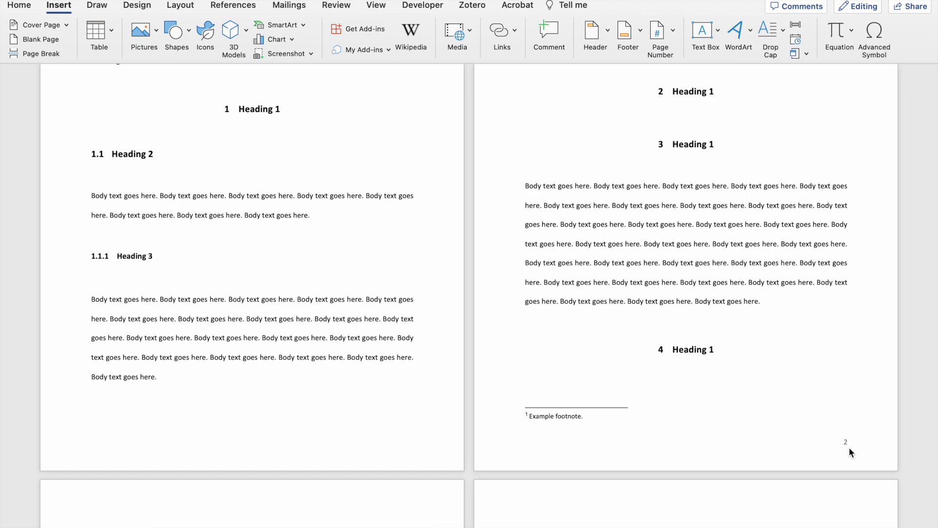
scroll(848, 449, "down", 10)
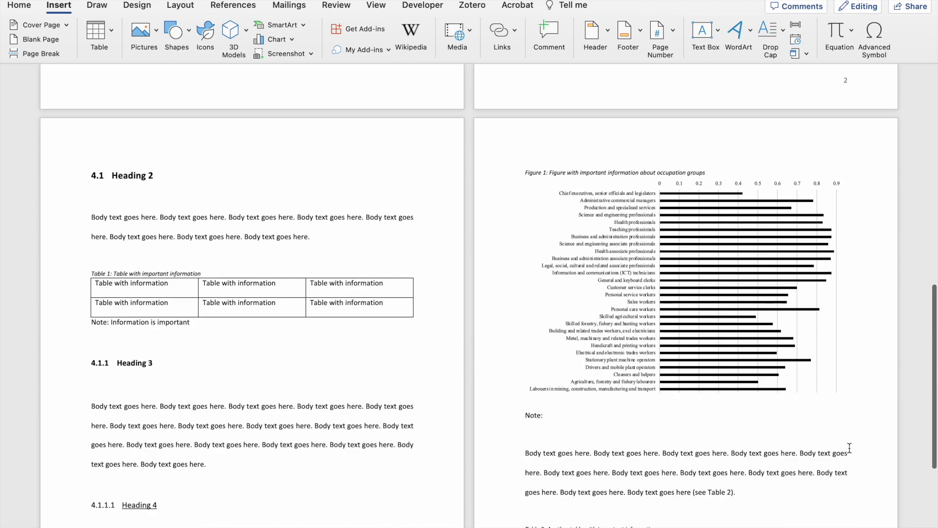
scroll(849, 448, "down", 2)
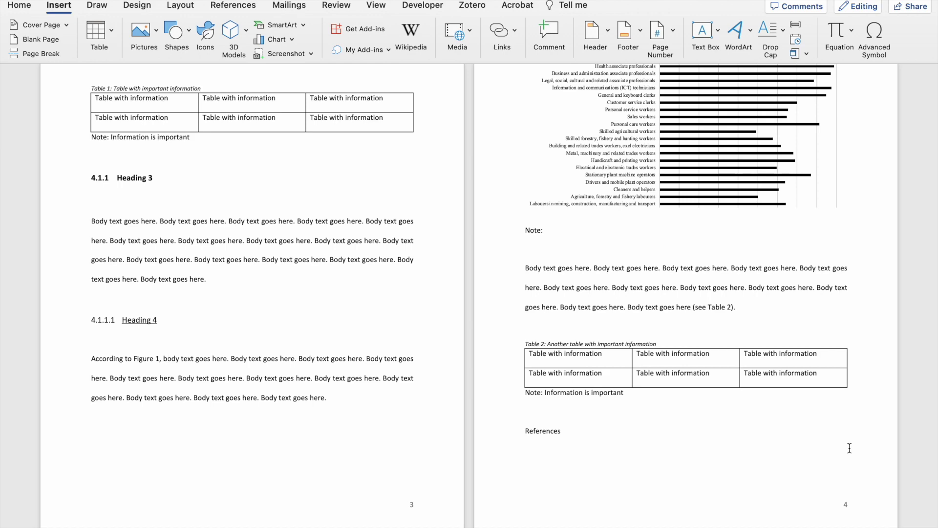
scroll(873, 427, "up", 15)
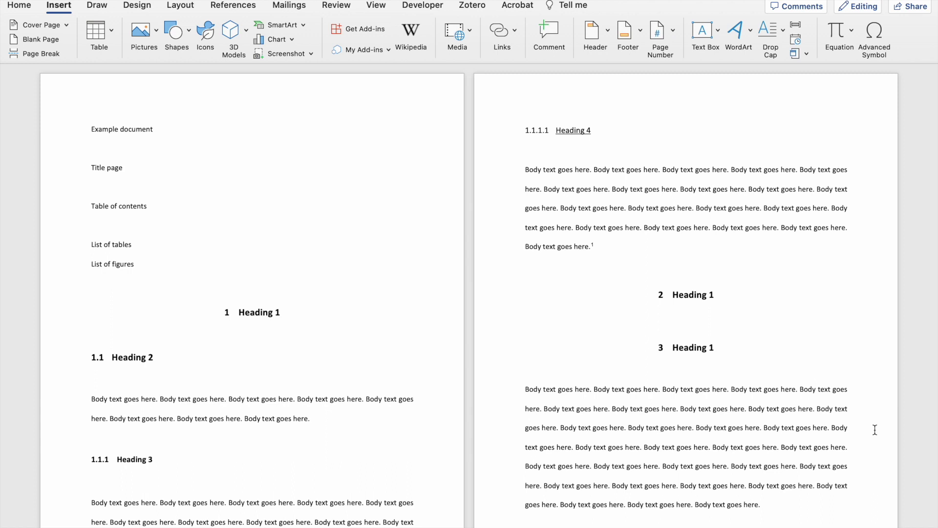
Open the custom table of contents settings for the empty line below "Table of contents" and preview the Classic and Distinctive formats
left_click(107, 221)
left_click(239, 8)
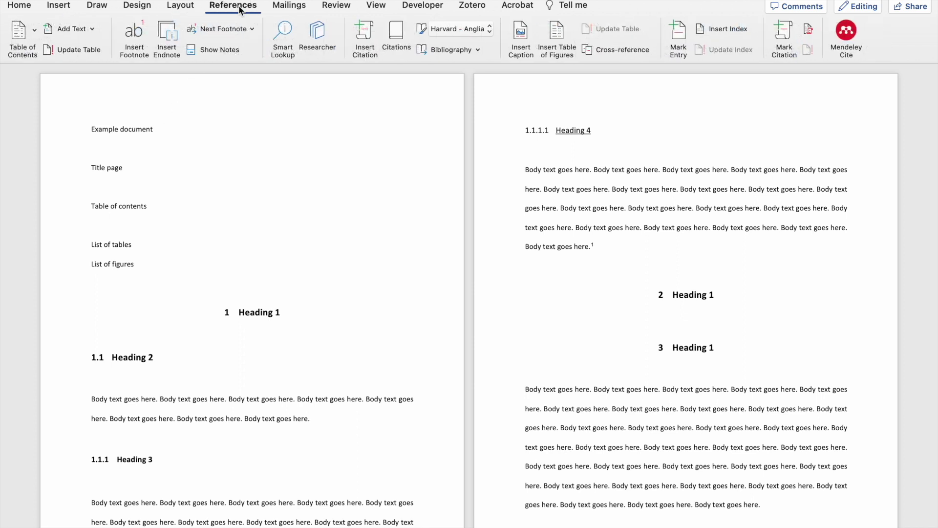
left_click(35, 31)
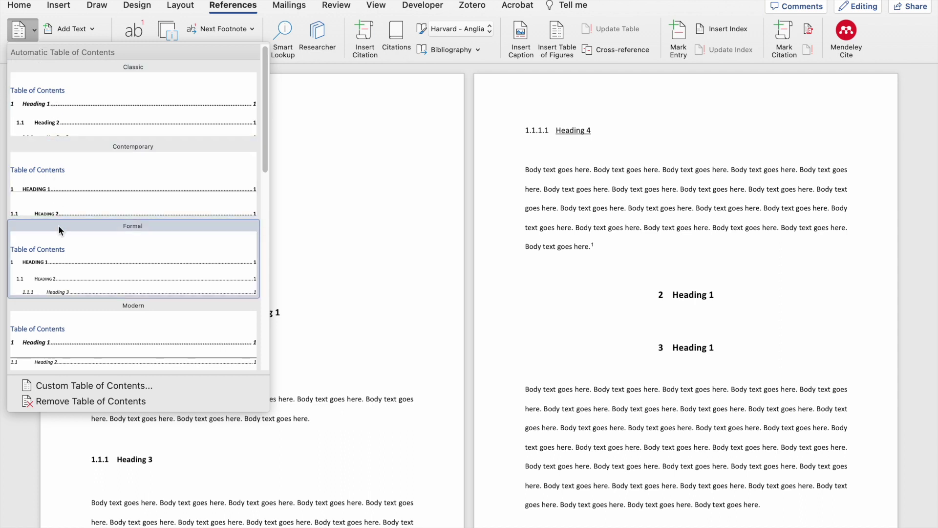
scroll(67, 322, "down", 10)
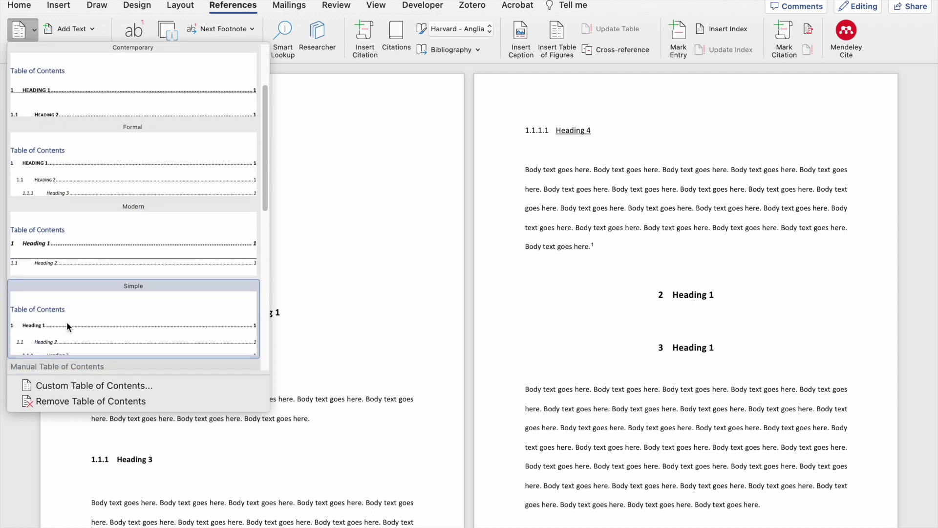
scroll(66, 326, "down", 10)
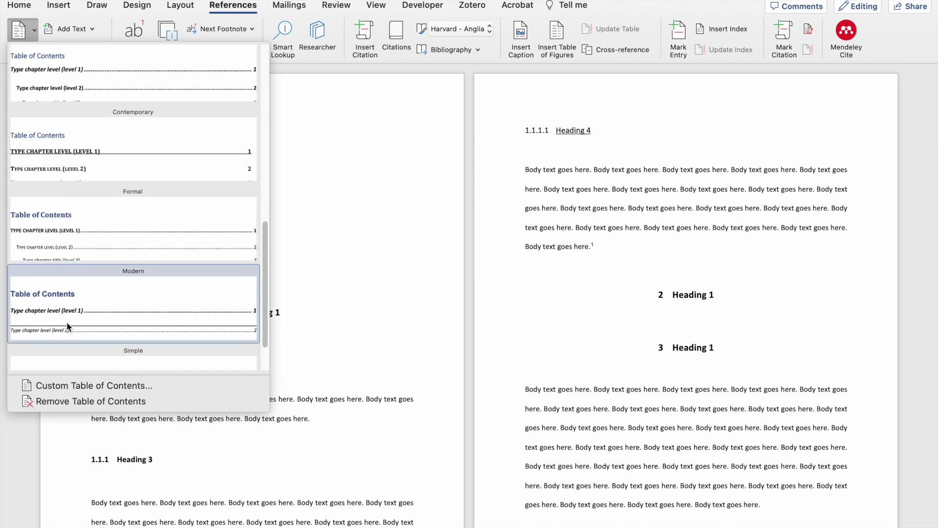
left_click(77, 384)
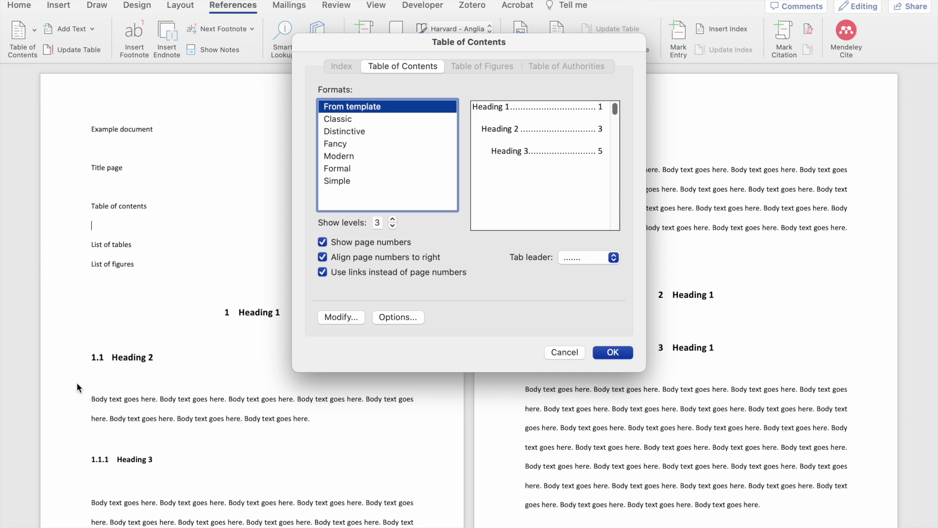
left_click(354, 119)
left_click(349, 132)
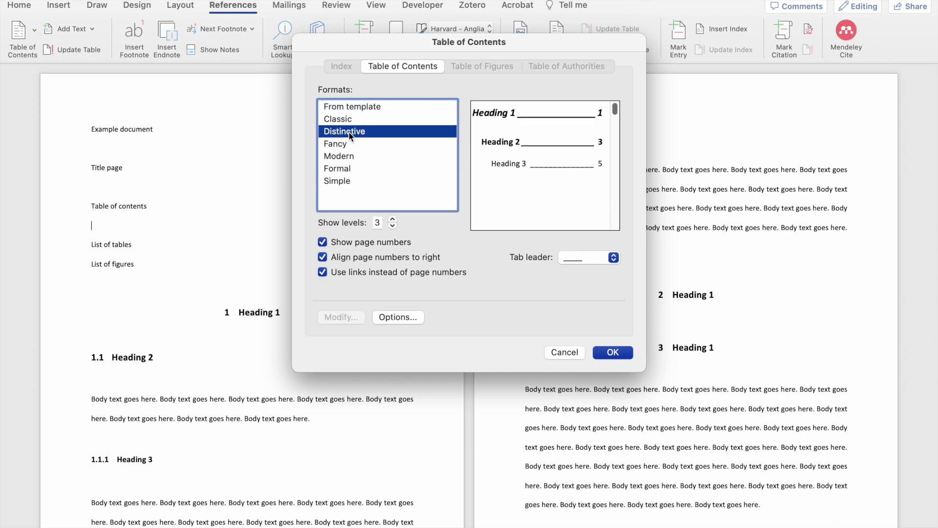
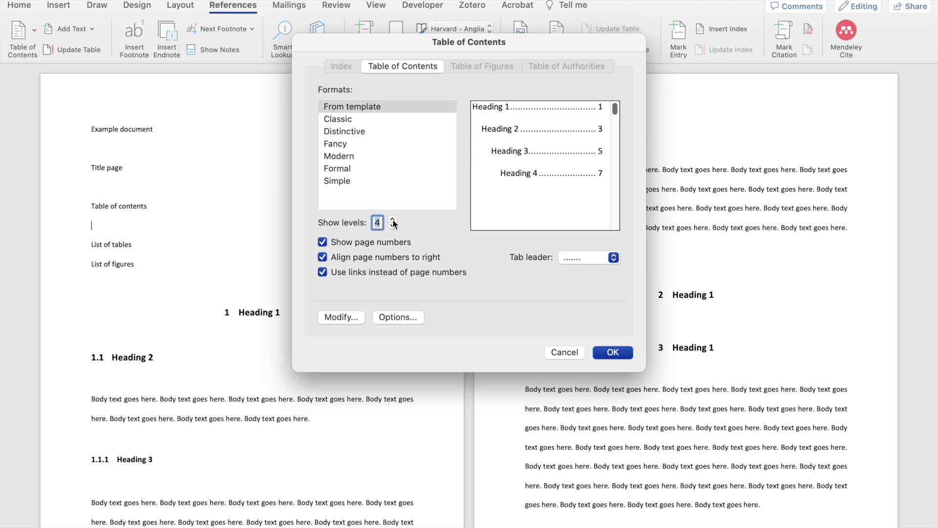
Set the table of contents to show 3 heading levels
left_click(394, 226)
left_click(394, 227)
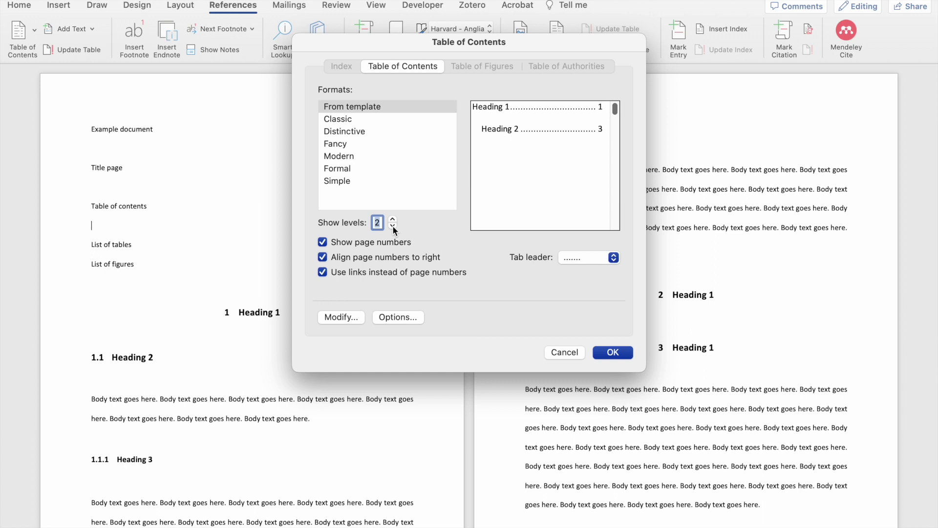
left_click(392, 220)
Try the table of contents without page numbers and without right-aligned page numbers, restoring both options each time
left_click(322, 242)
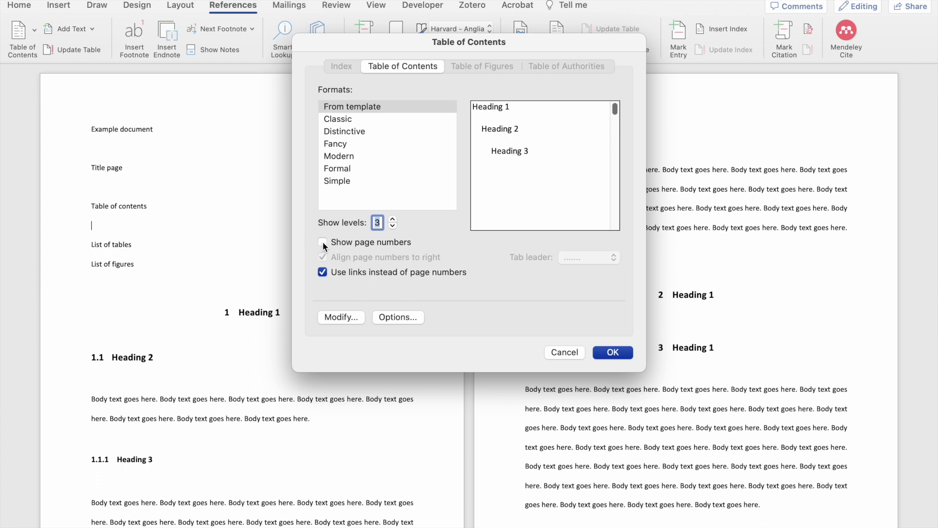
left_click(322, 242)
left_click(323, 243)
left_click(323, 242)
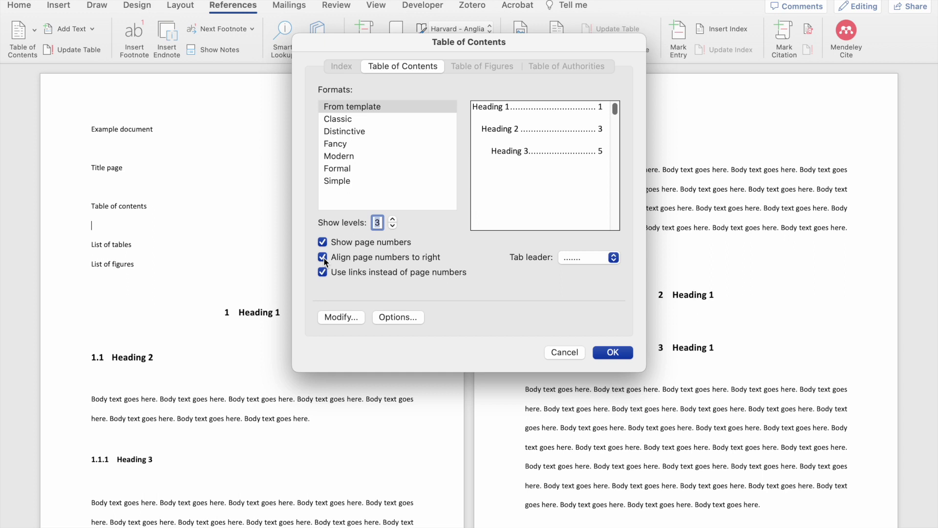
left_click(323, 257)
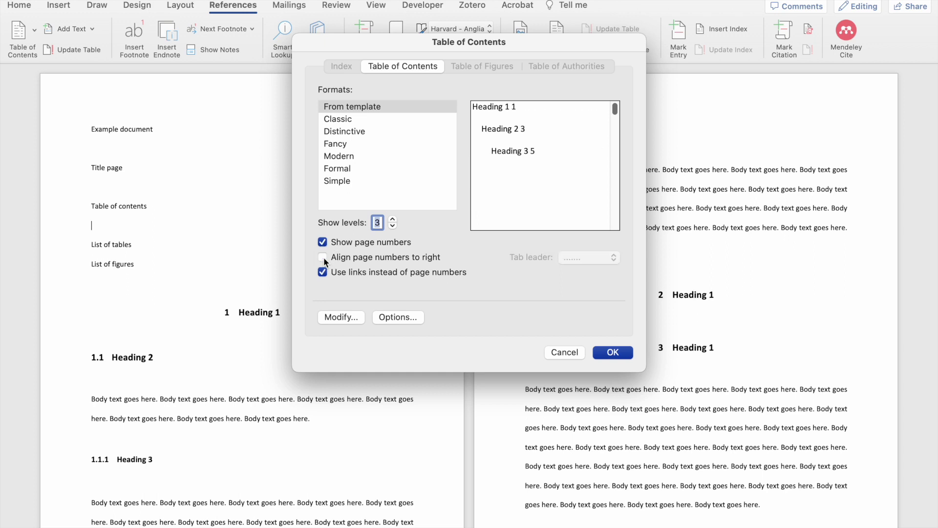
left_click(323, 257)
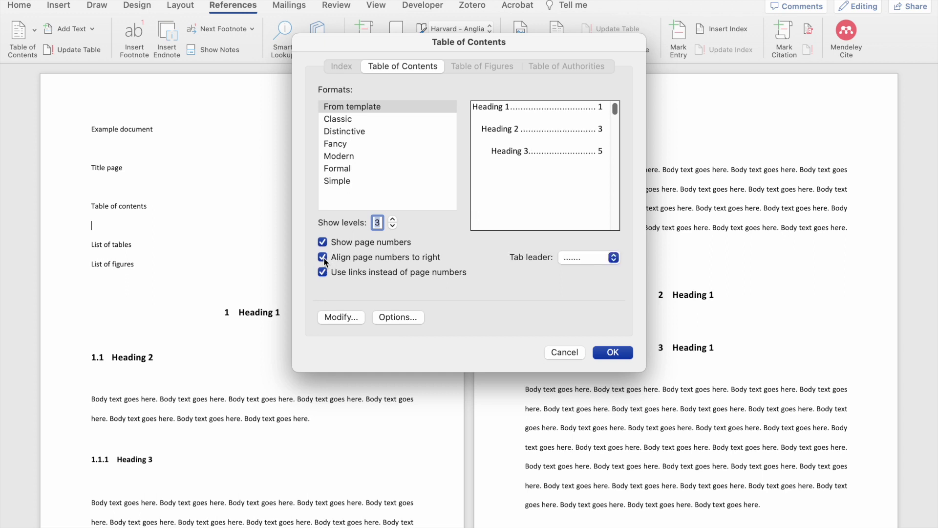
left_click(323, 257)
left_click(323, 257)
Try the dashed, underline and no tab leader styles for the table of contents, and restore the dotted leader
left_click(614, 258)
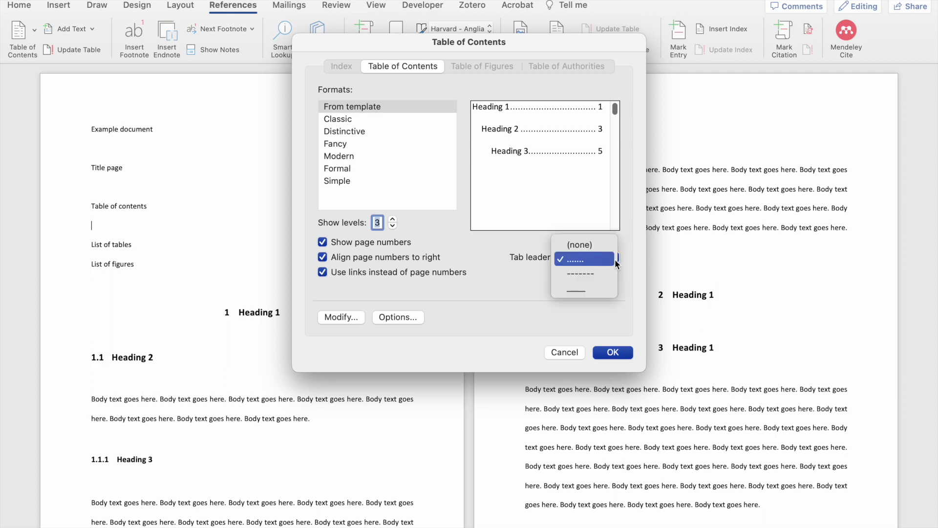
left_click(603, 274)
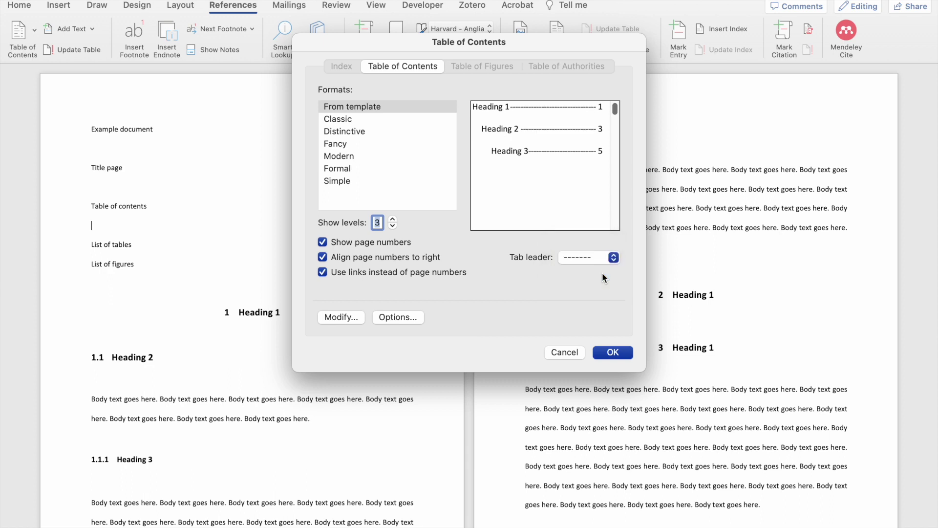
left_click(614, 258)
left_click(591, 277)
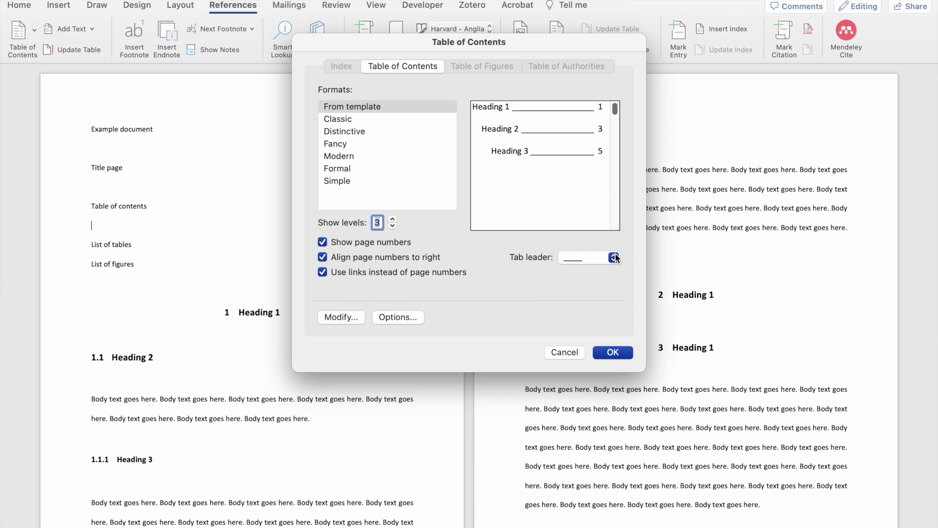
left_click(612, 257)
left_click(600, 235)
left_click(598, 257)
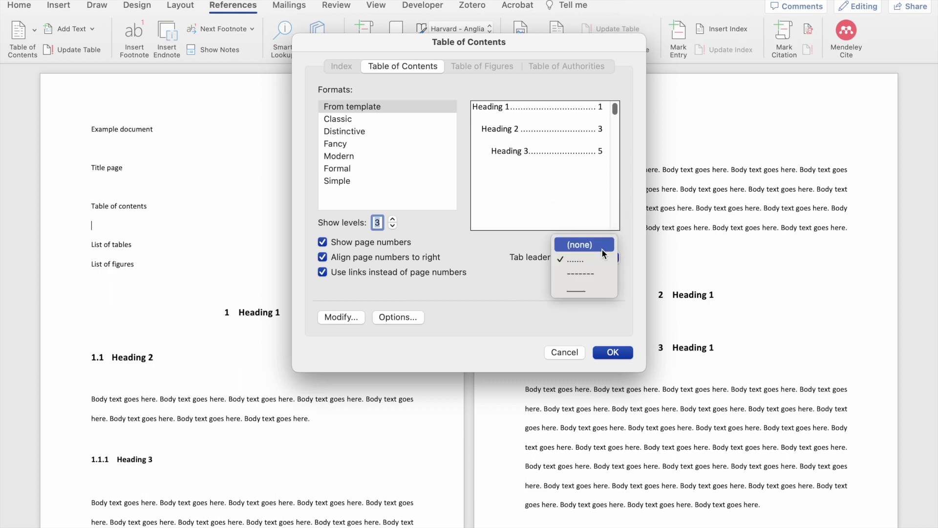
left_click(597, 245)
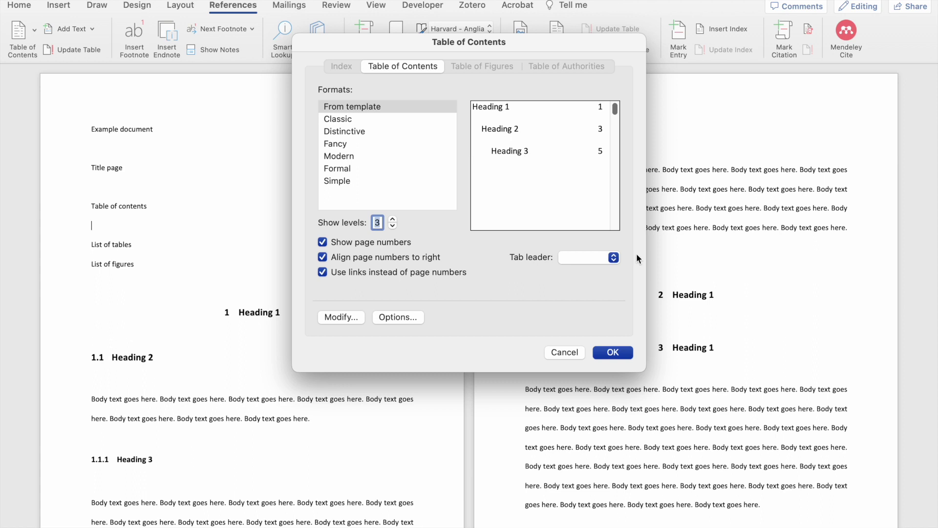
left_click(615, 258)
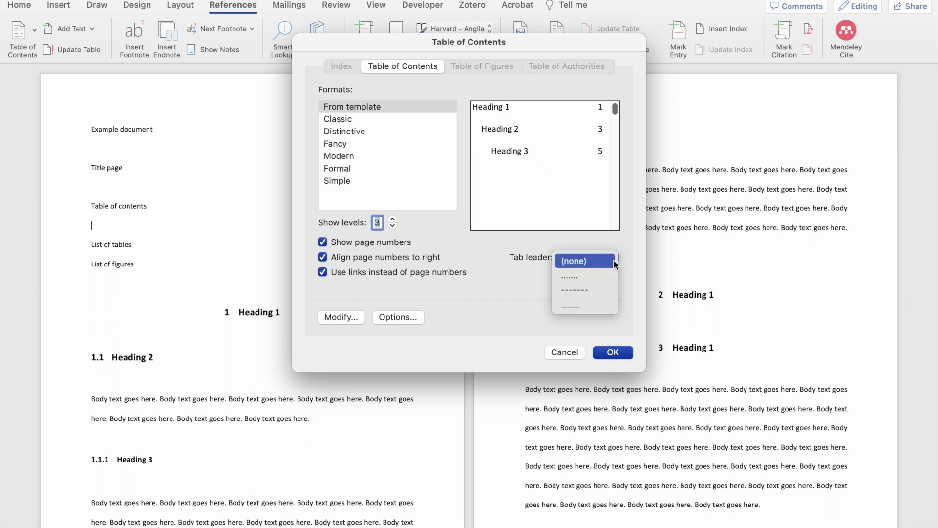
left_click(589, 278)
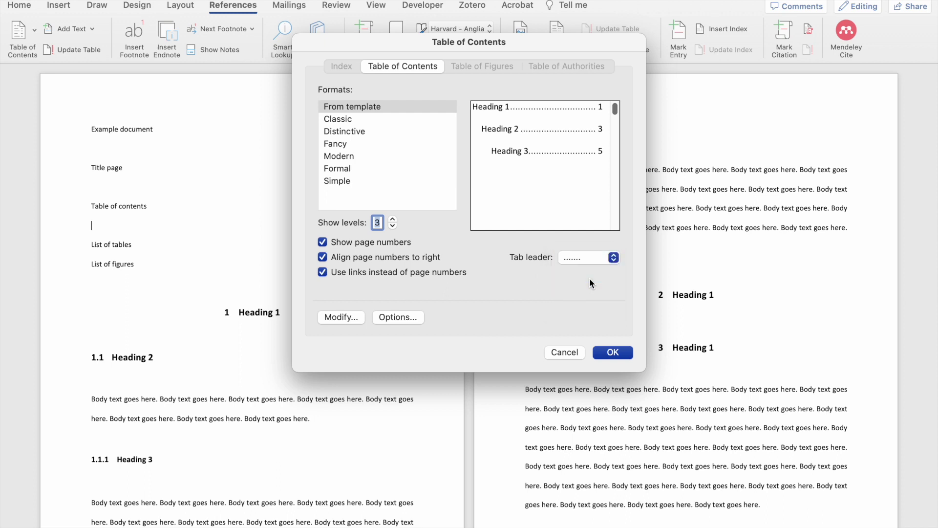
Try TOC levels for the Caption and Table of Figures styles, clear both again, and insert the table of contents
left_click(403, 317)
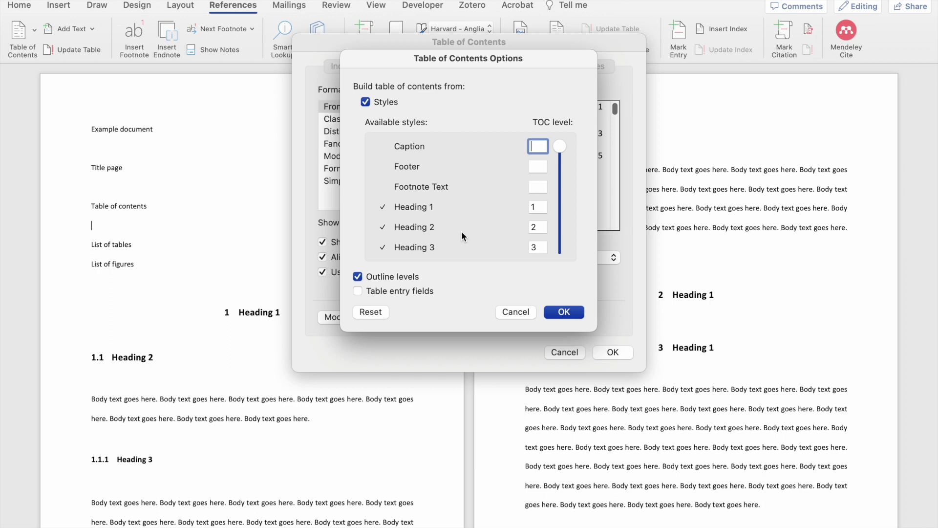
mouse_move(560, 147)
left_mouse_down()
mouse_move(561, 254)
mouse_move(570, 142)
mouse_move(575, 148)
left_mouse_up()
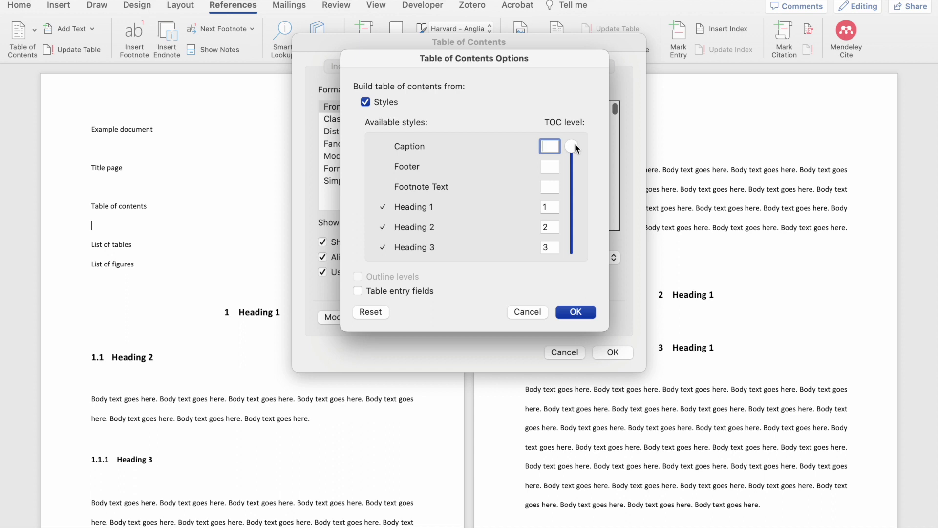
type("1")
key("BackSpace")
left_click_drag(572, 151, 568, 261)
left_click(554, 247)
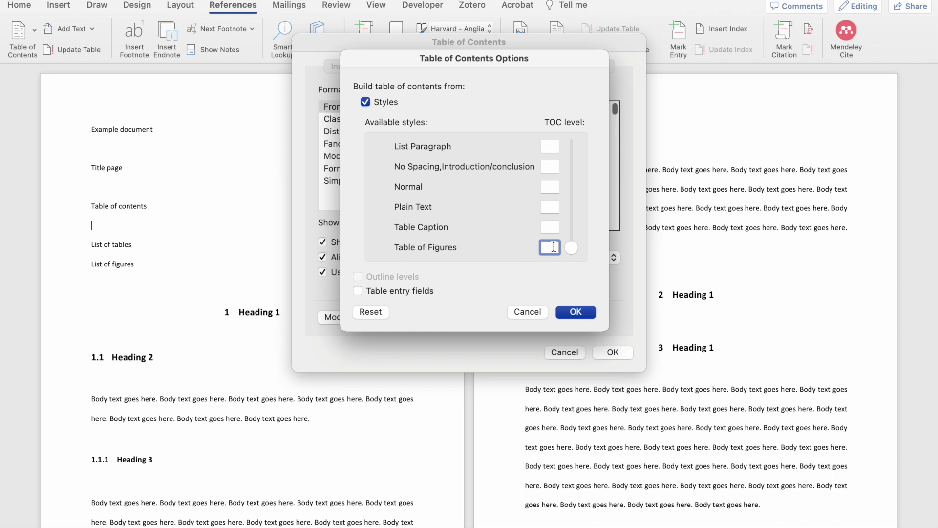
type("2")
key("BackSpace")
type("1")
key("BackSpace")
left_click(577, 312)
left_click(613, 352)
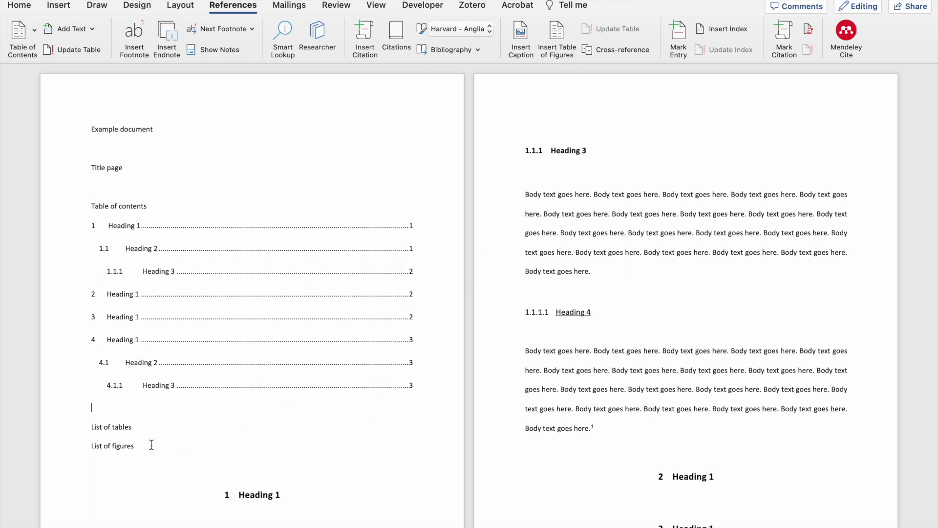
Add an empty line below "List of tables" and open the table of figures settings for it
left_click(146, 427)
key("Return")
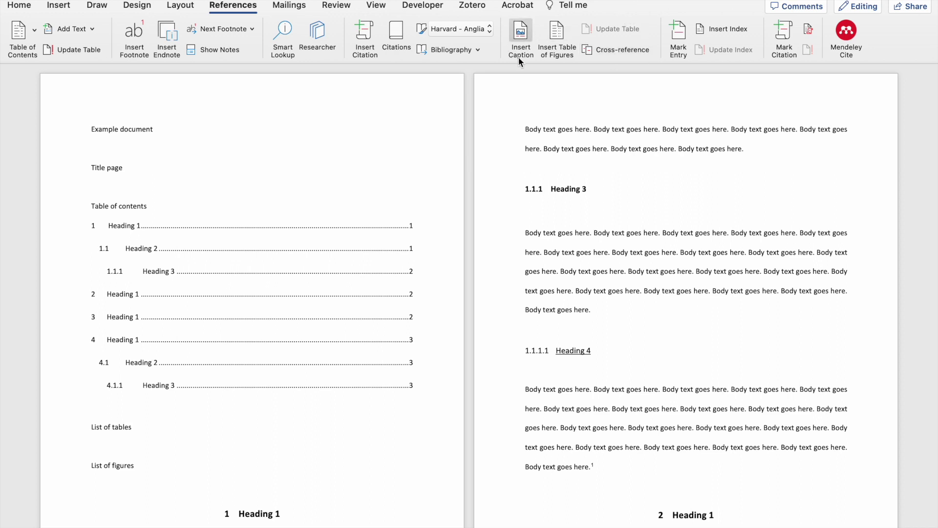
left_click(556, 34)
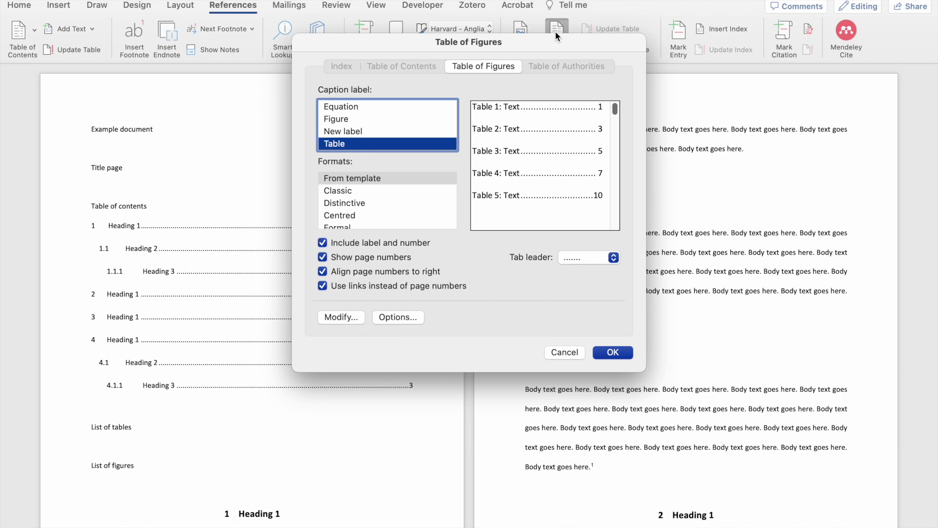
Preview the Classic, Distinctive and Centred formats for the list of tables and return to the From template format
left_click(364, 190)
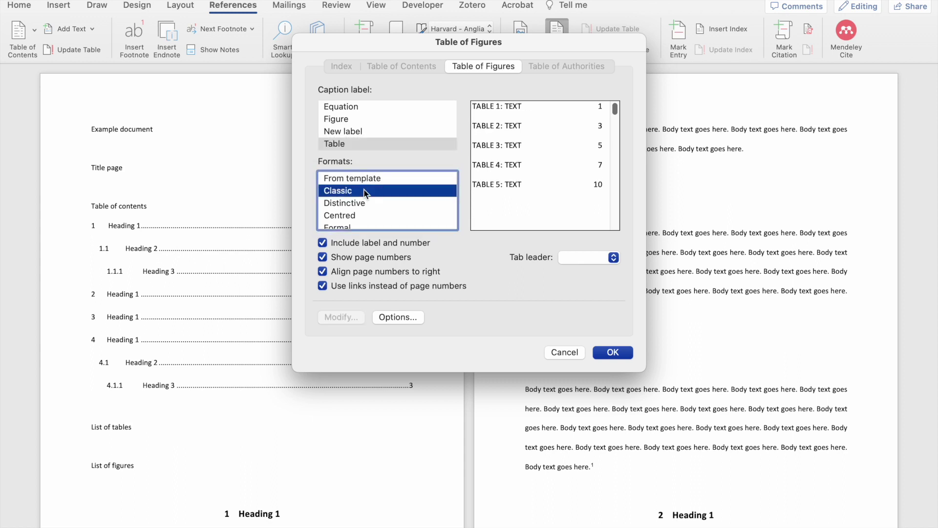
left_click(357, 203)
left_click(354, 216)
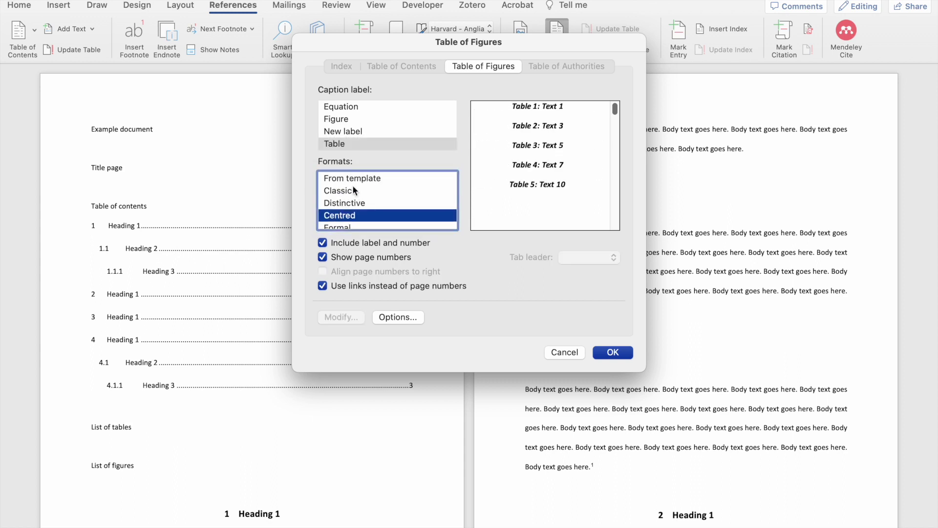
left_click(351, 179)
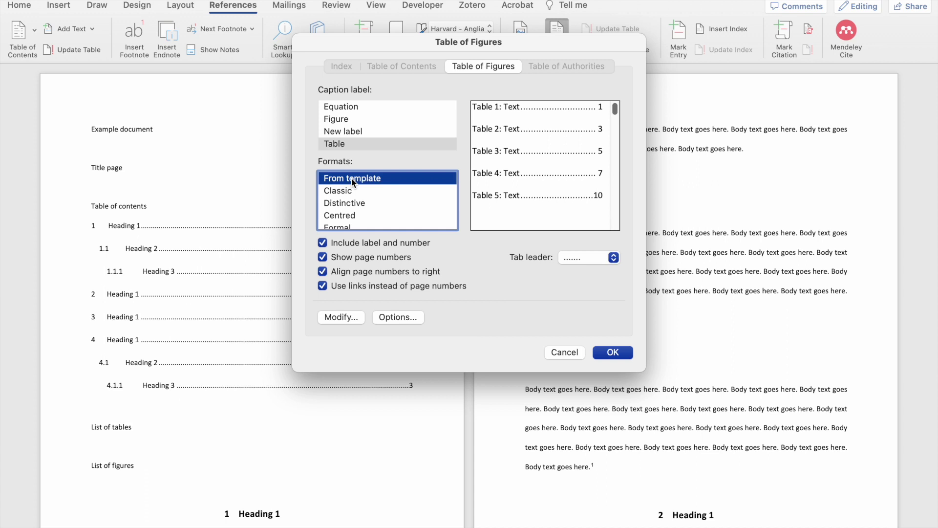
scroll(348, 210, "down", 2)
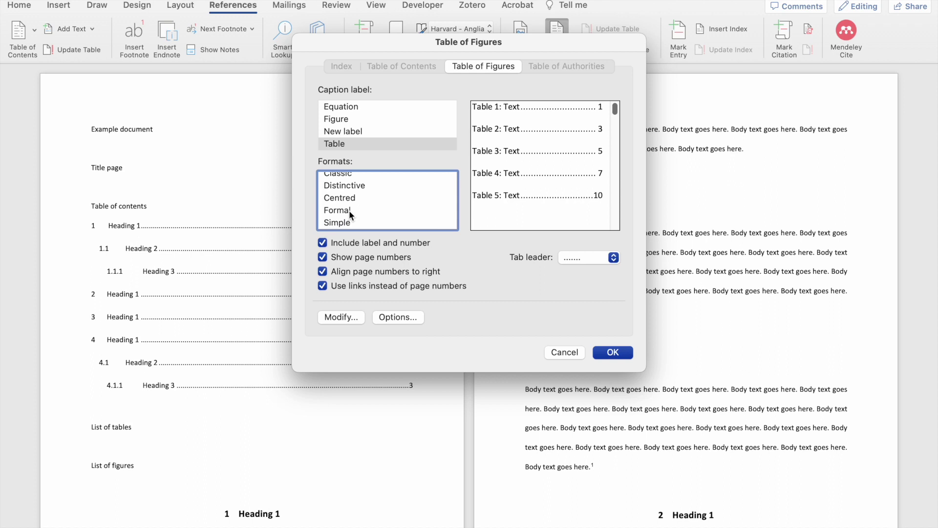
scroll(349, 210, "up", 2)
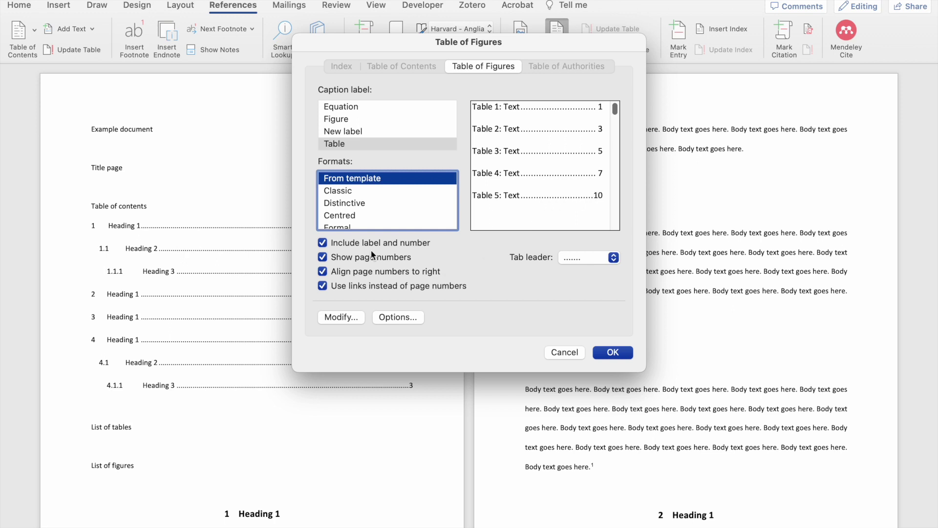
Try turning off label and number, page numbers and right alignment for the list, restoring each and keeping the dotted tab leader
left_click(322, 243)
left_click(324, 249)
left_click(325, 249)
left_click(324, 249)
left_click(324, 257)
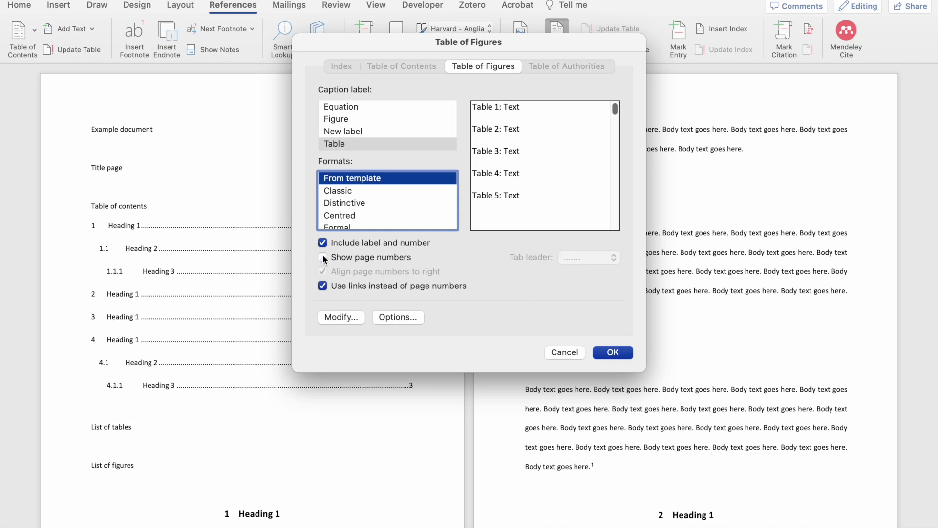
left_click(325, 258)
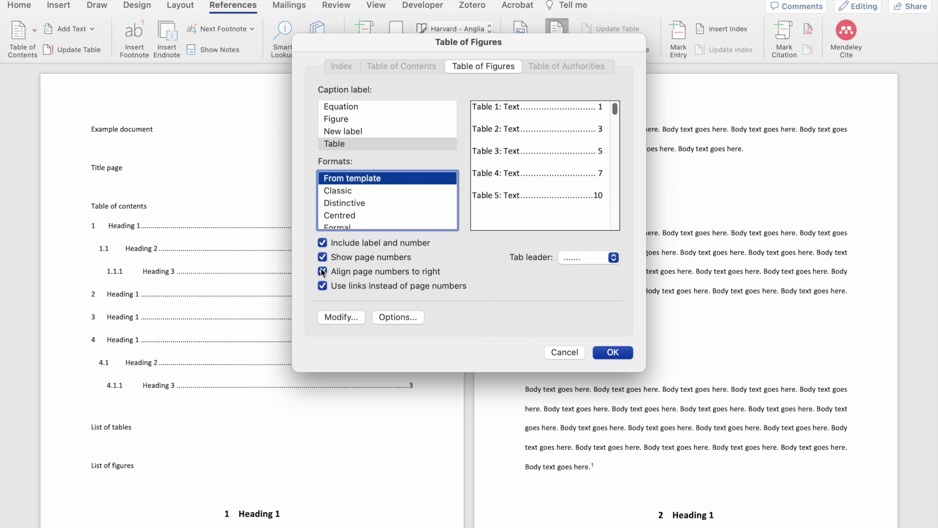
left_click(323, 272)
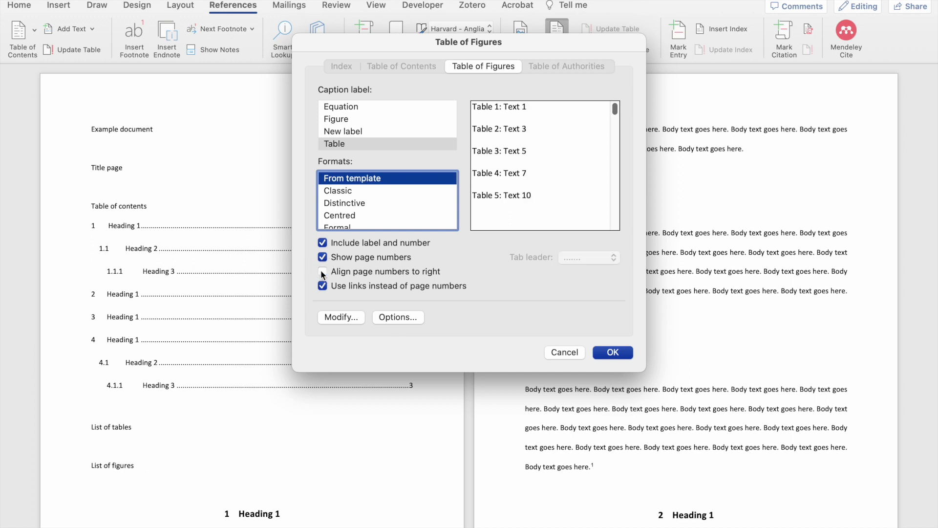
left_click(323, 273)
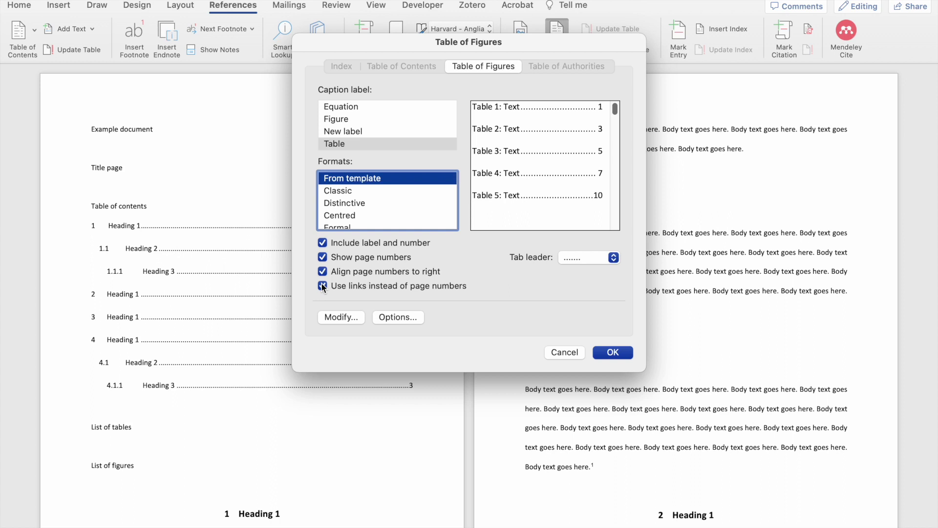
left_click(602, 258)
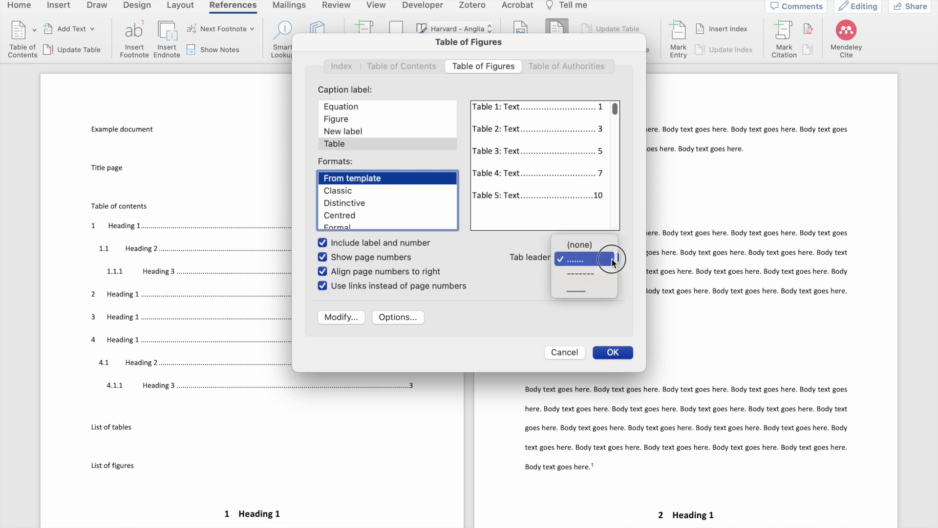
left_click(582, 262)
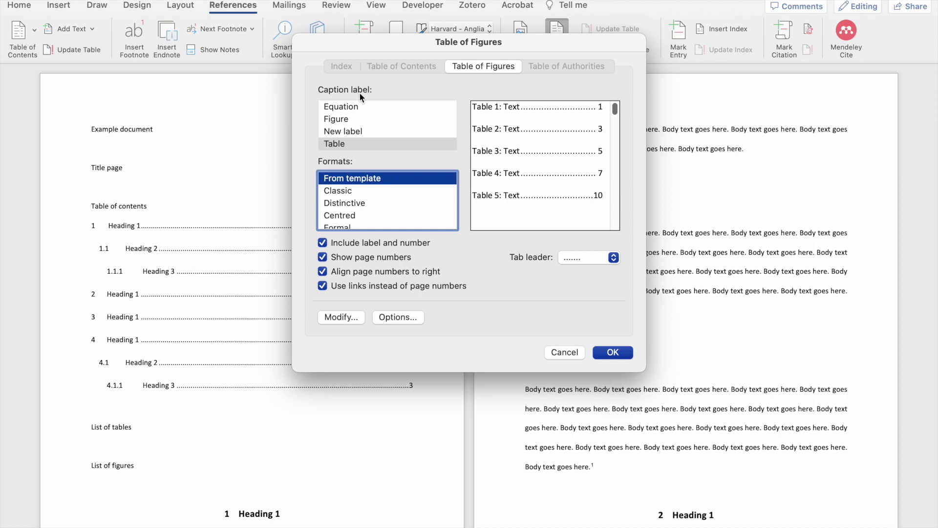
Compare the Figure and Table caption labels, and insert the list of tables using the Table label
left_click(350, 143)
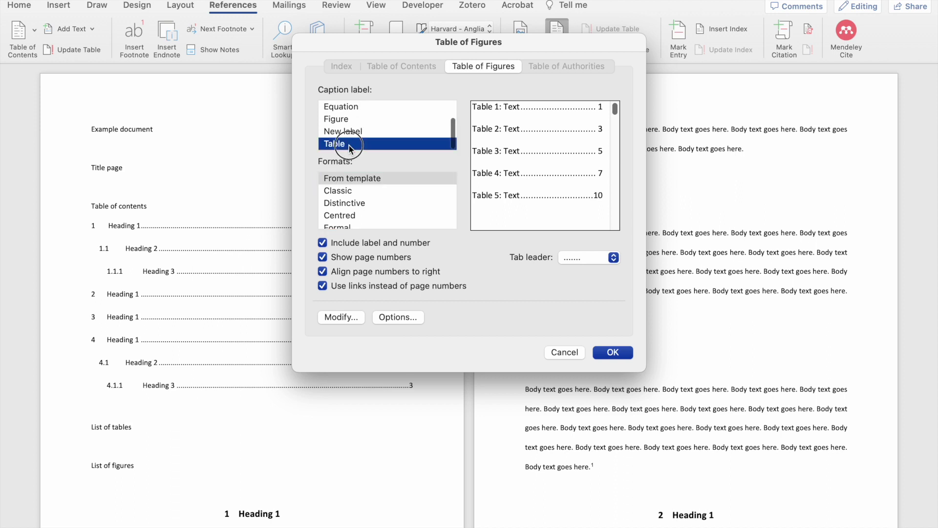
left_click(341, 121)
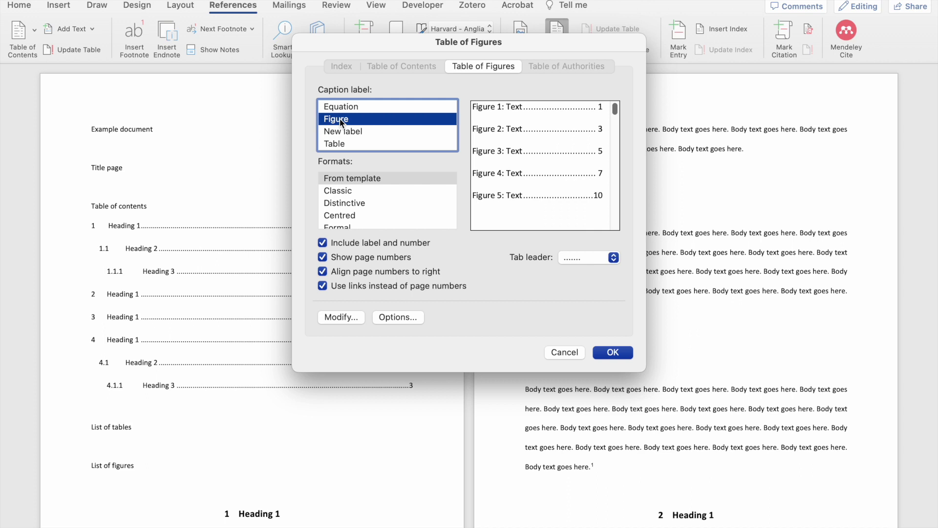
left_click(342, 144)
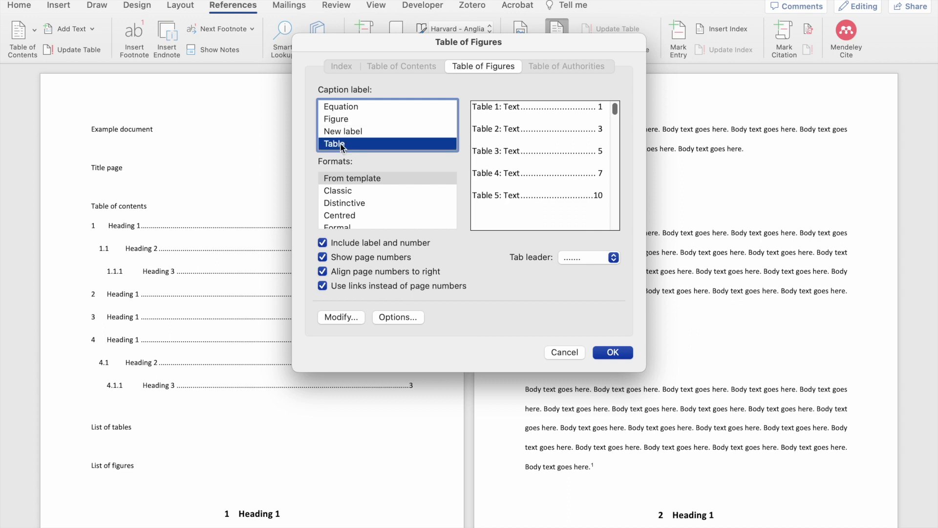
left_click(613, 353)
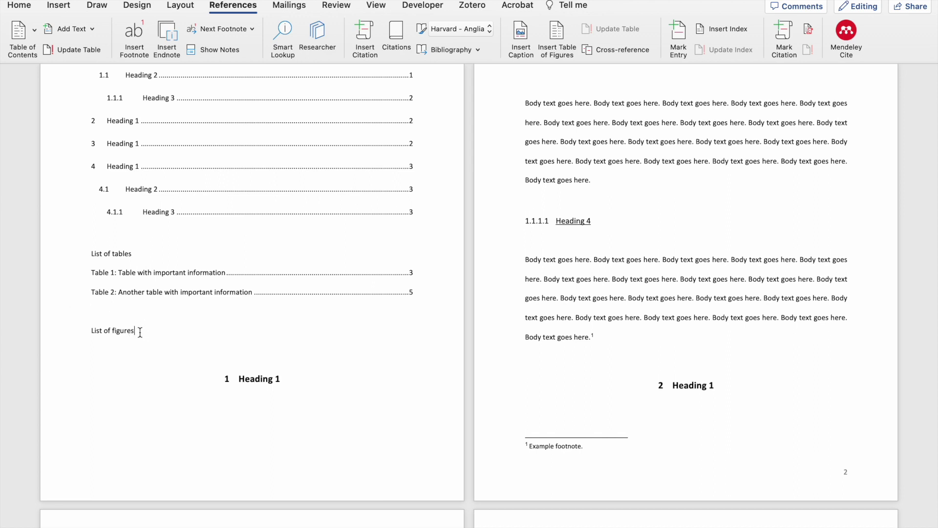
Insert a list of figures on a new line below "List of figures" using the Figure caption label
key("Return")
left_click(557, 32)
left_click(353, 120)
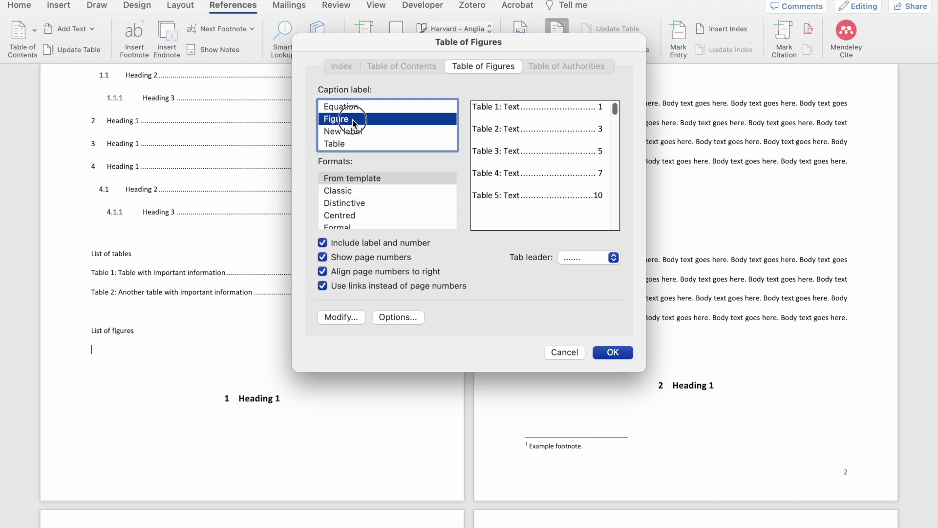
left_click(612, 352)
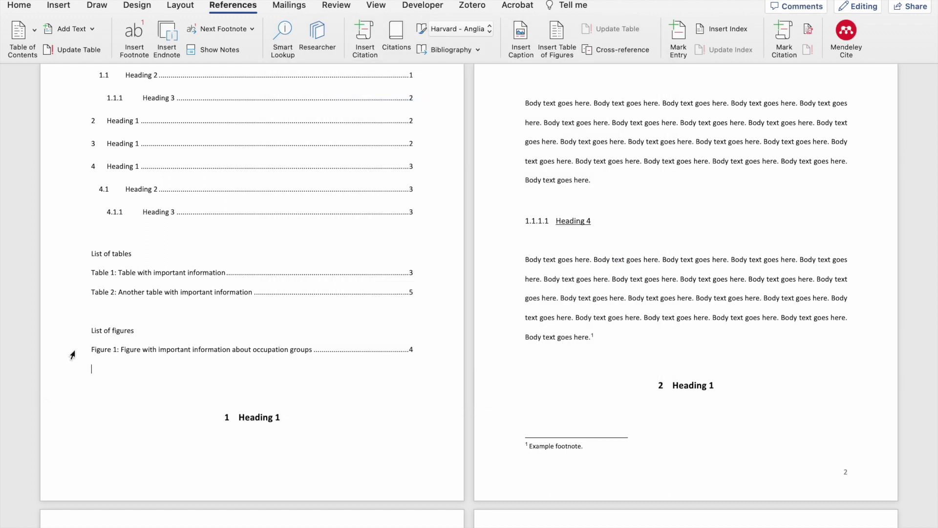